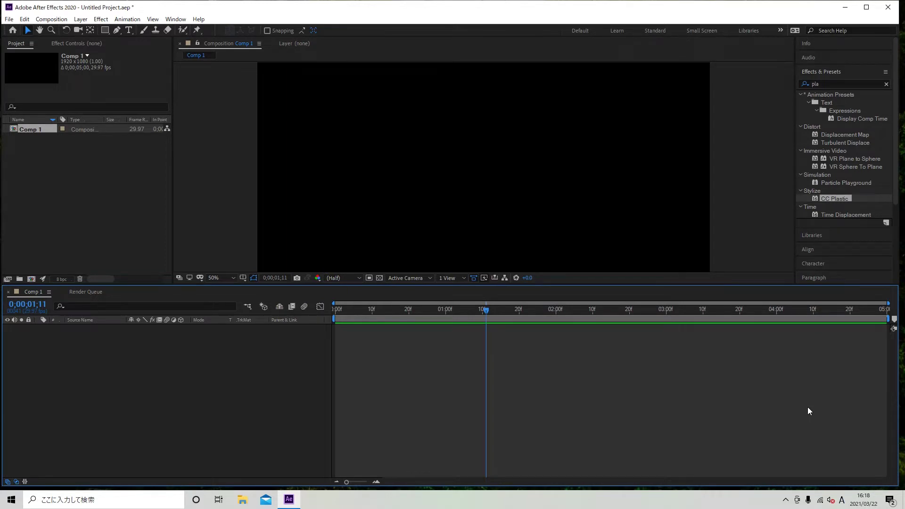
Add a yellow 'SSS' text layer and scale it to 1230%
right_click(207, 338)
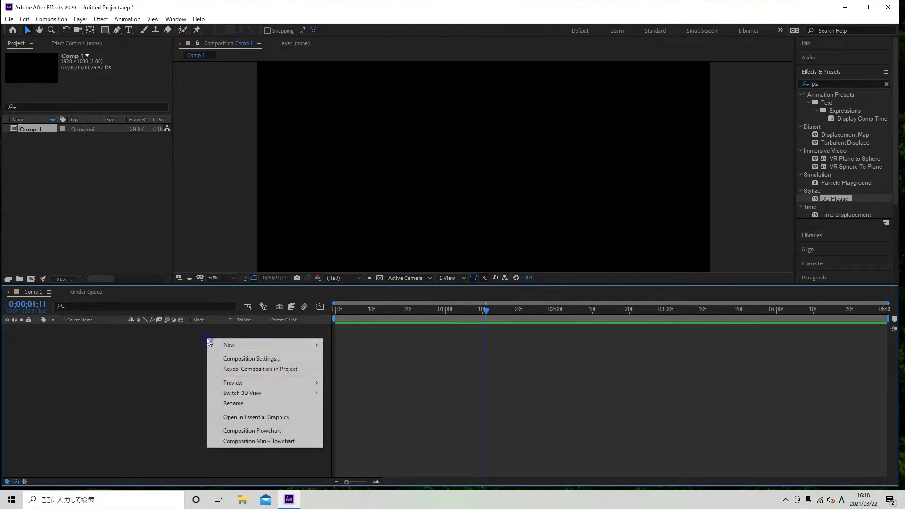
mouse_move(222, 344)
click(349, 359)
text(sss)
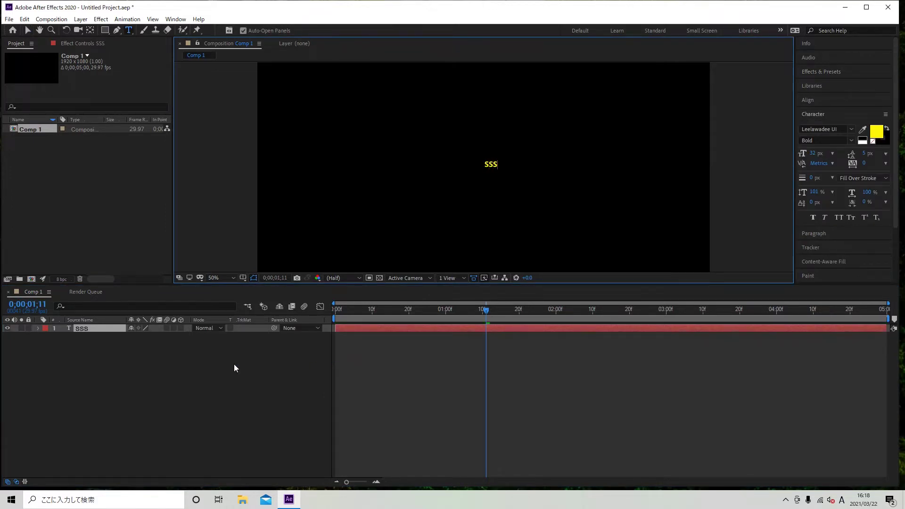
key(Escape)
key(s)
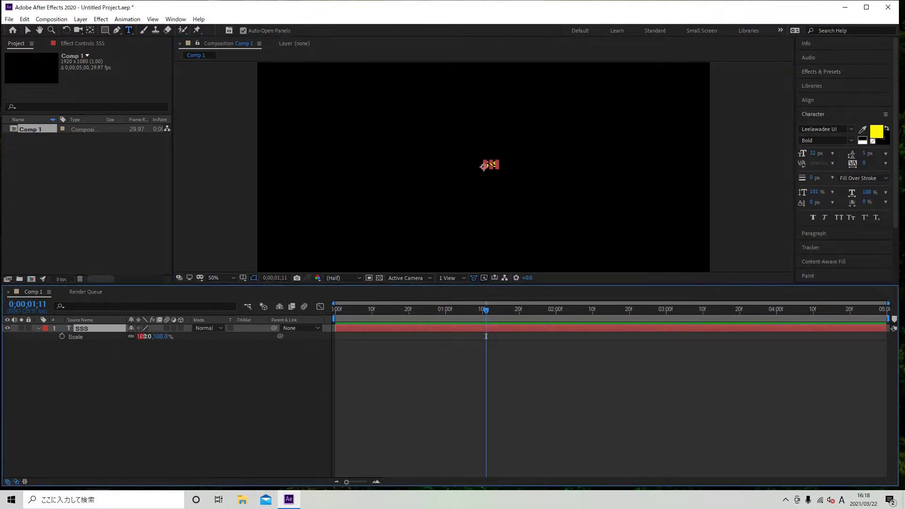
drag(139, 336, 656, 358)
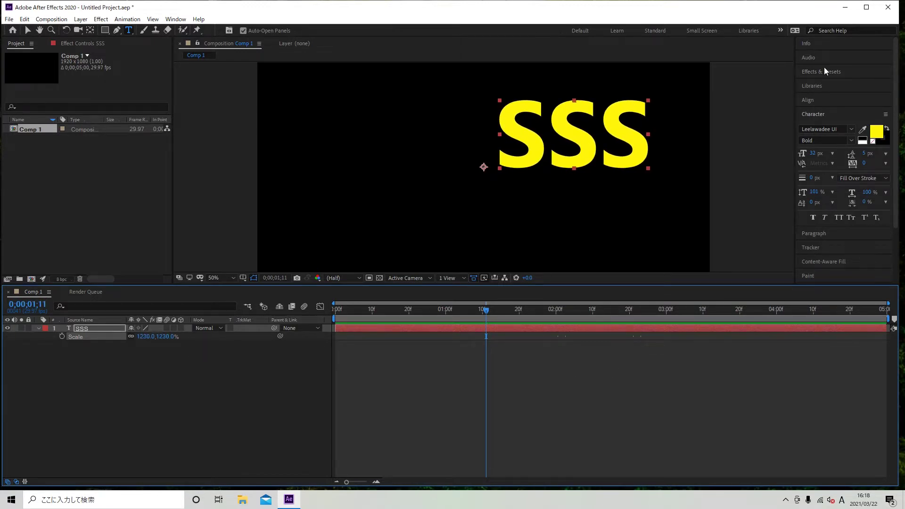
Centre the SSS layer horizontally and vertically in the composition
click(825, 100)
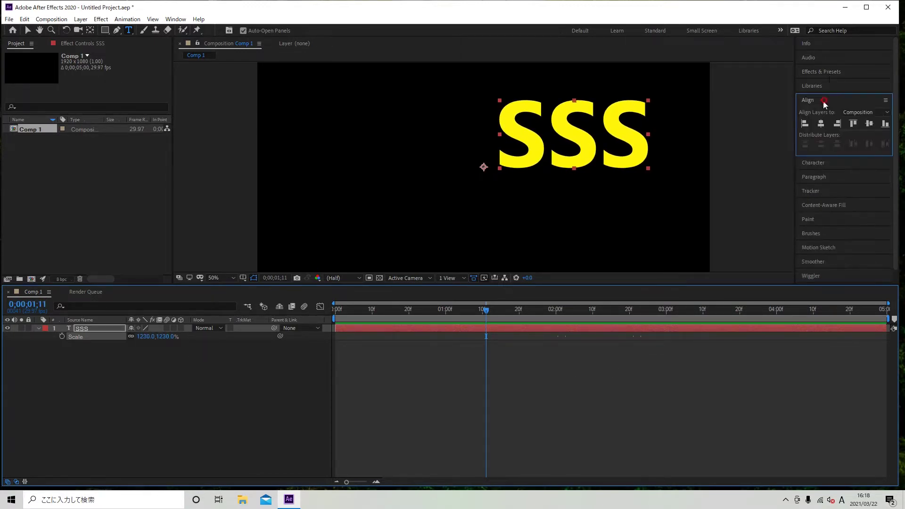
click(820, 123)
click(869, 123)
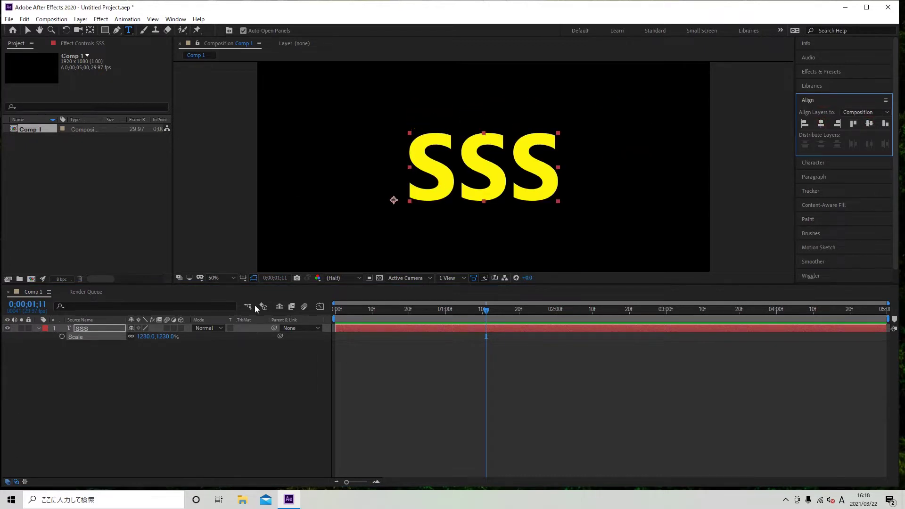
click(195, 347)
click(526, 329)
scroll(557, 212, down, 1)
scroll(563, 216, up, 1)
click(838, 75)
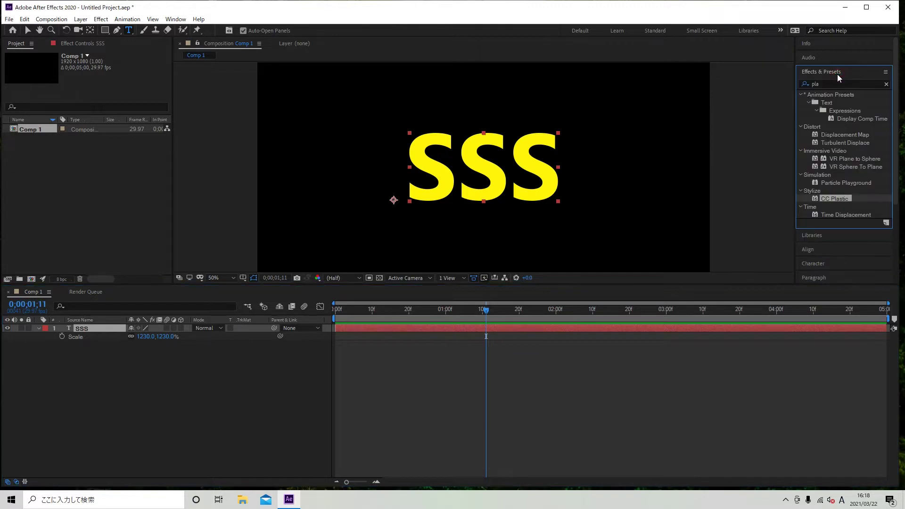
Find CC Plastic by searching 'pla' and apply it to SSS seven times
text(pla)
double_click(833, 198)
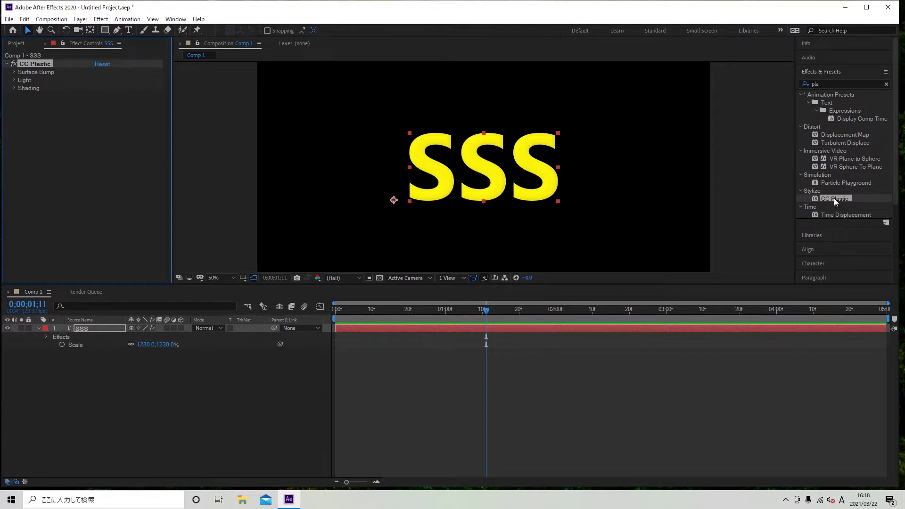
drag(843, 206, 532, 179)
drag(844, 198, 518, 167)
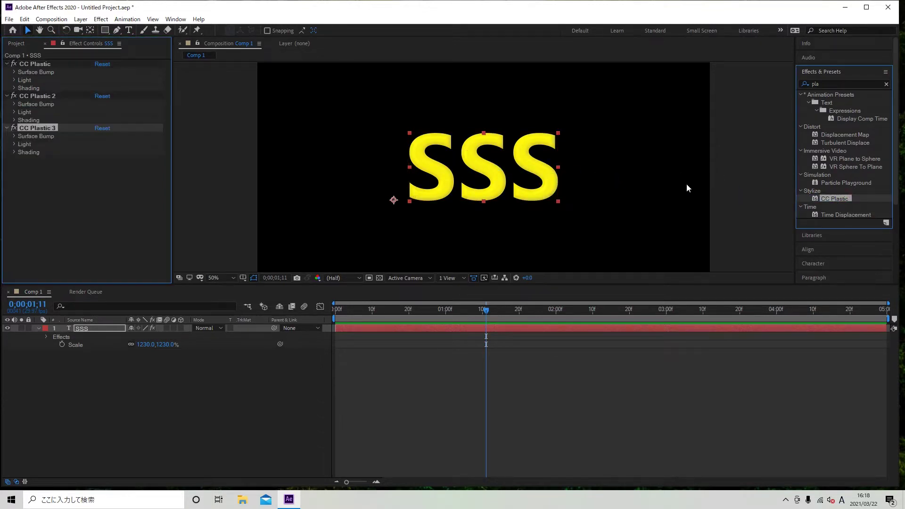
drag(834, 197, 518, 167)
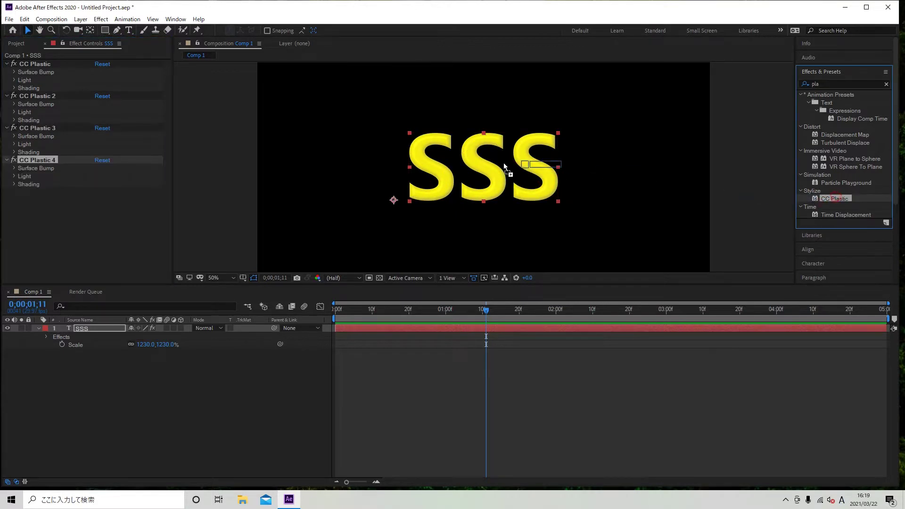
drag(836, 198, 608, 174)
drag(837, 198, 565, 179)
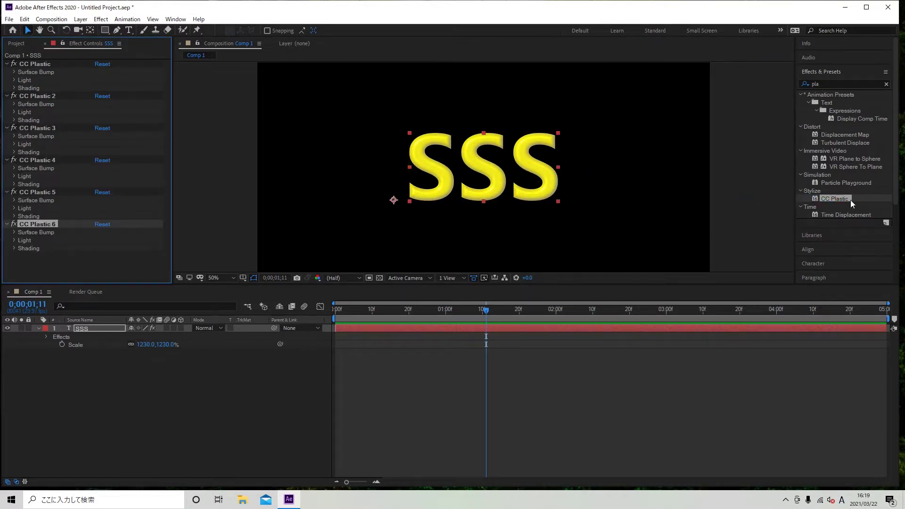
drag(834, 199, 518, 169)
key(slash)
key(comma)
key(comma)
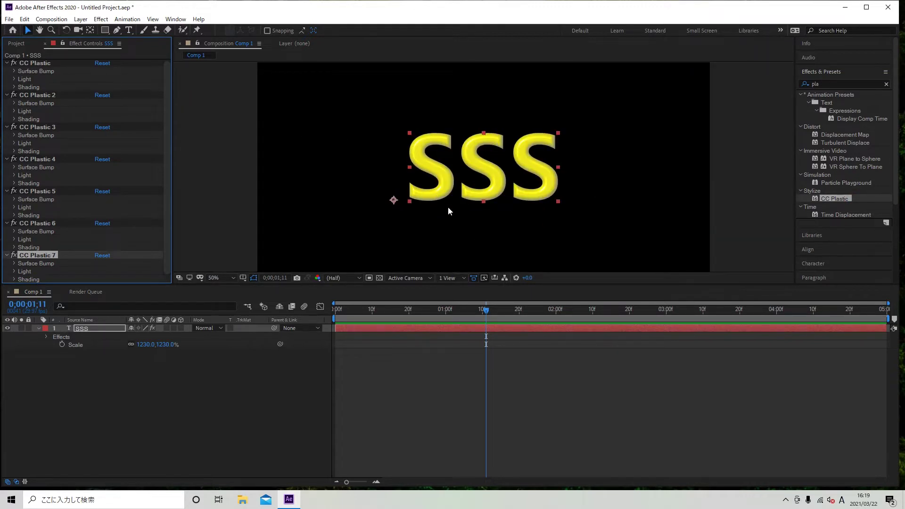
scroll(57, 97, up, 1)
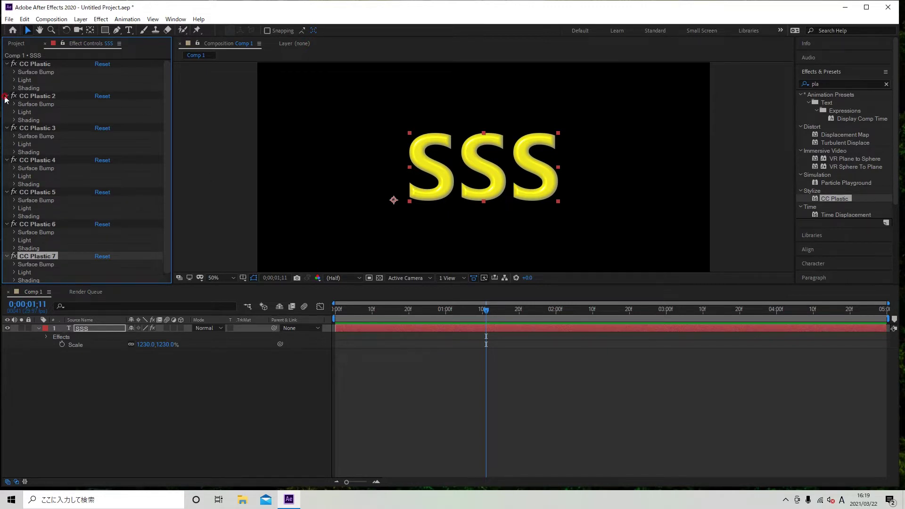
Collapse the CC Plastic copies and delete CC Plastic 2 through 7
click(7, 96)
click(6, 112)
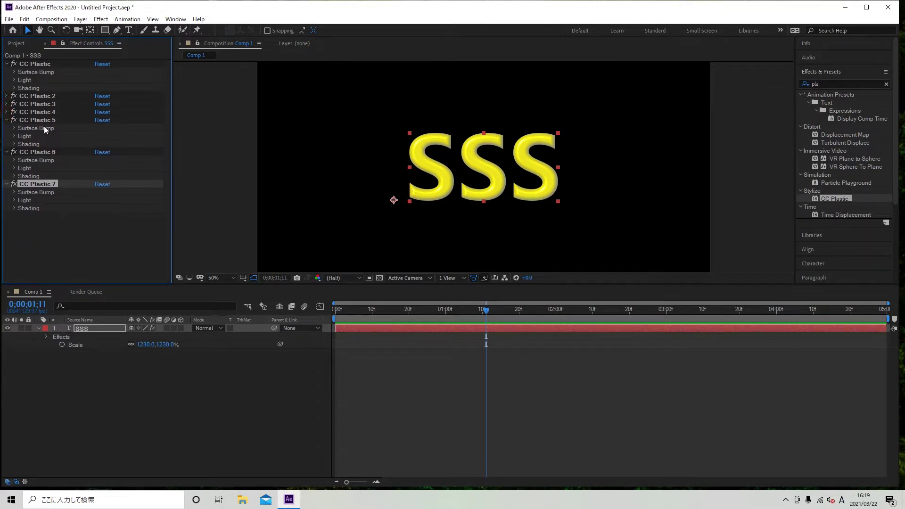
click(7, 121)
click(7, 127)
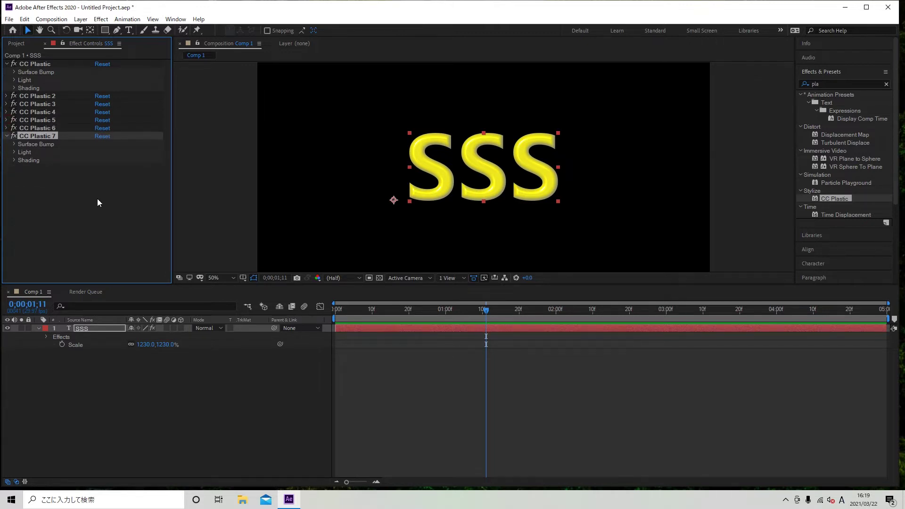
shift+click(60, 96)
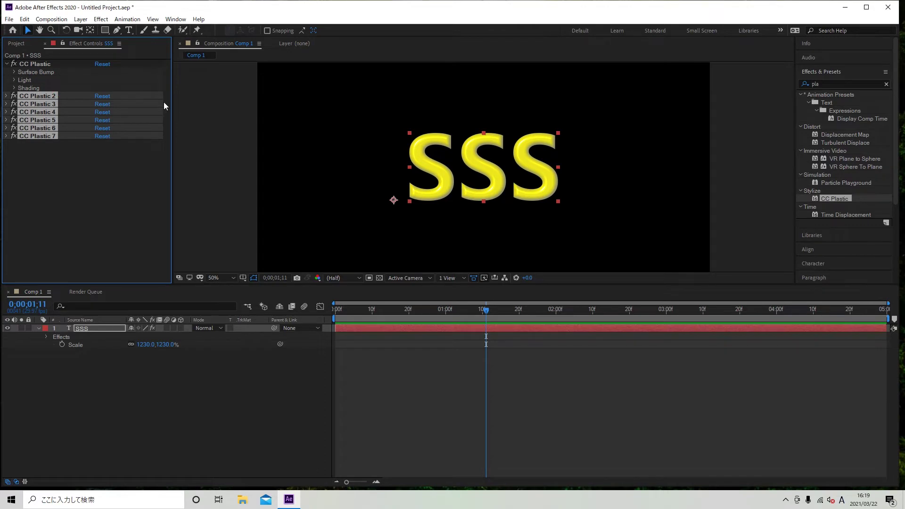
key(Delete)
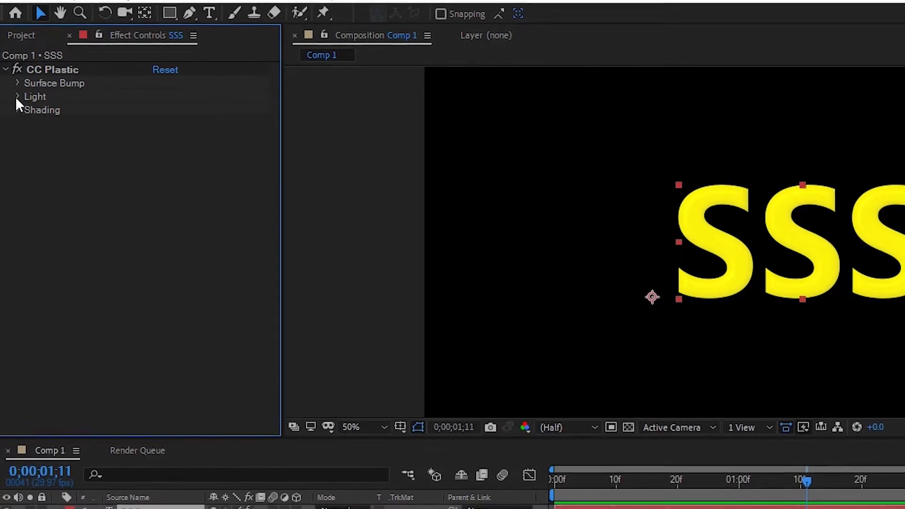
Set CC Plastic's Light Intensity to 80
click(16, 96)
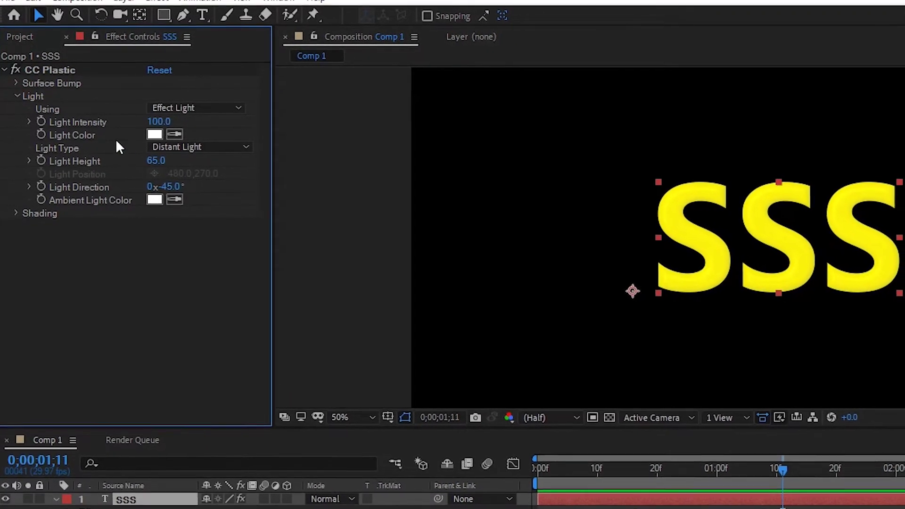
click(161, 122)
text(80)
key(Return)
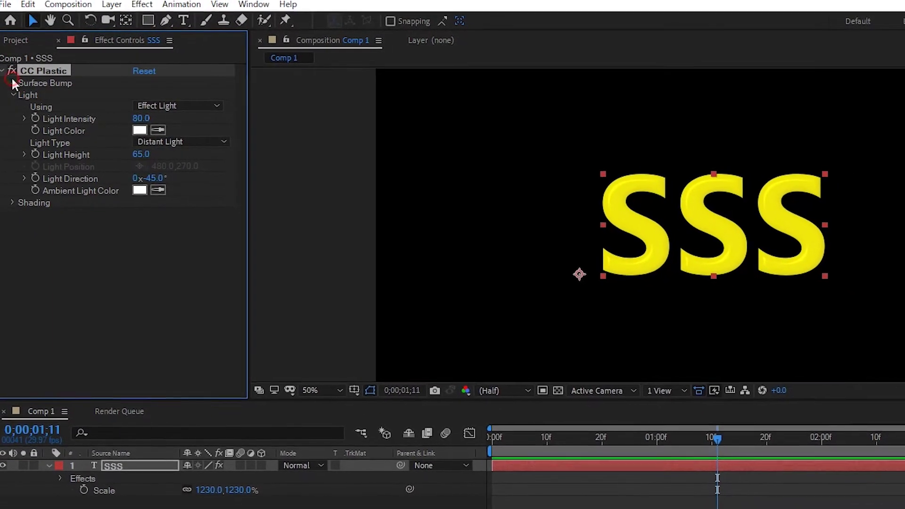
Set CC Plastic's Surface Bump Softness to 60
click(13, 83)
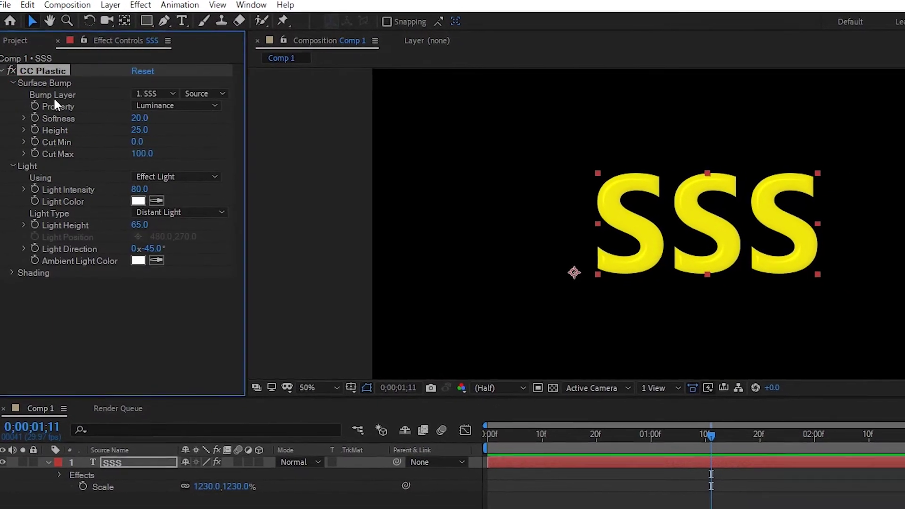
click(140, 115)
text(23.2)
click(161, 116)
drag(161, 115, 165, 115)
click(130, 116)
text(60)
key(Return)
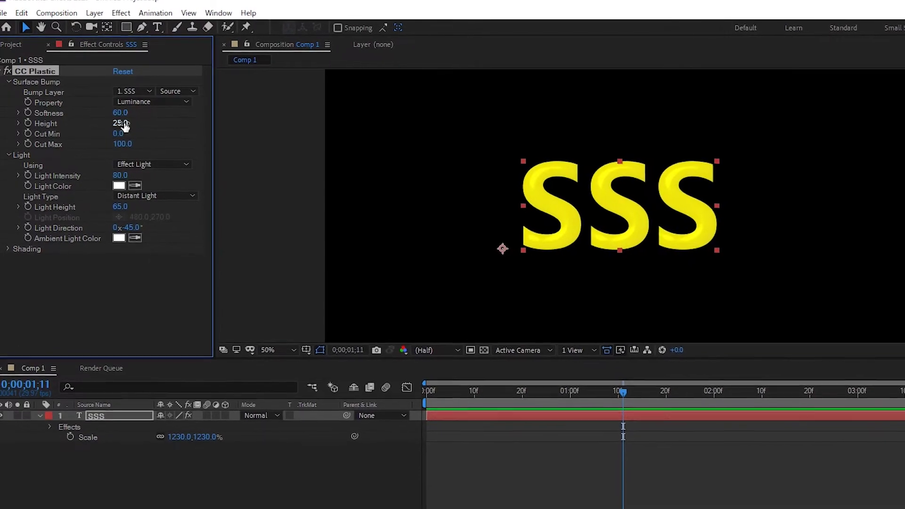
Set bump Height to 40 and Cut Min to 31, and scale SSS to 1308%
text(40)
key(Return)
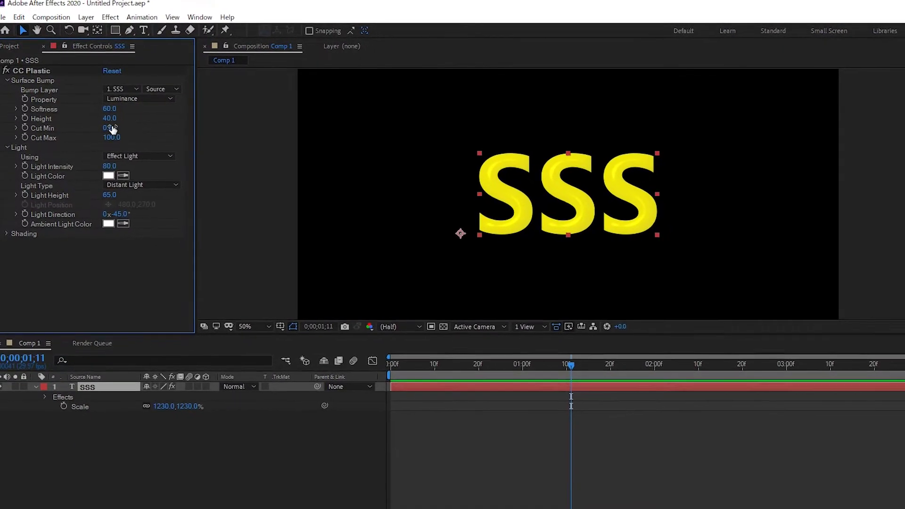
drag(110, 128, 117, 122)
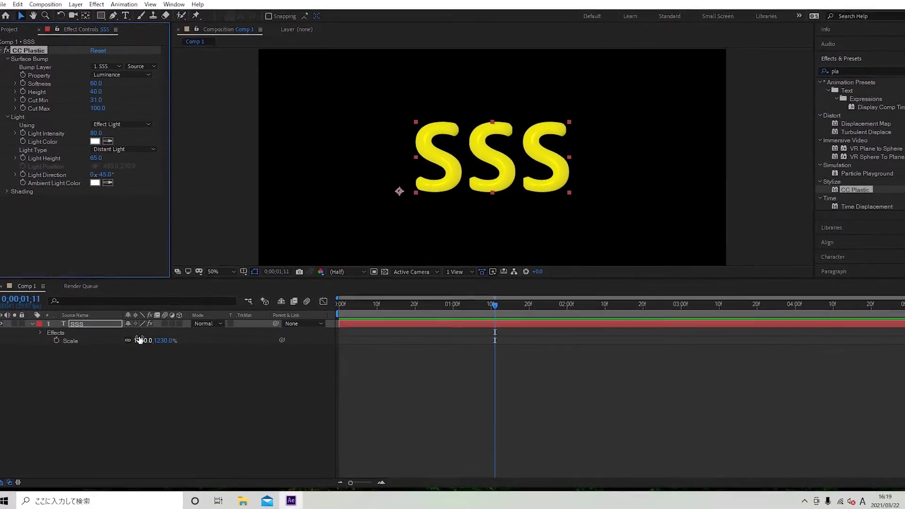
drag(140, 339, 160, 339)
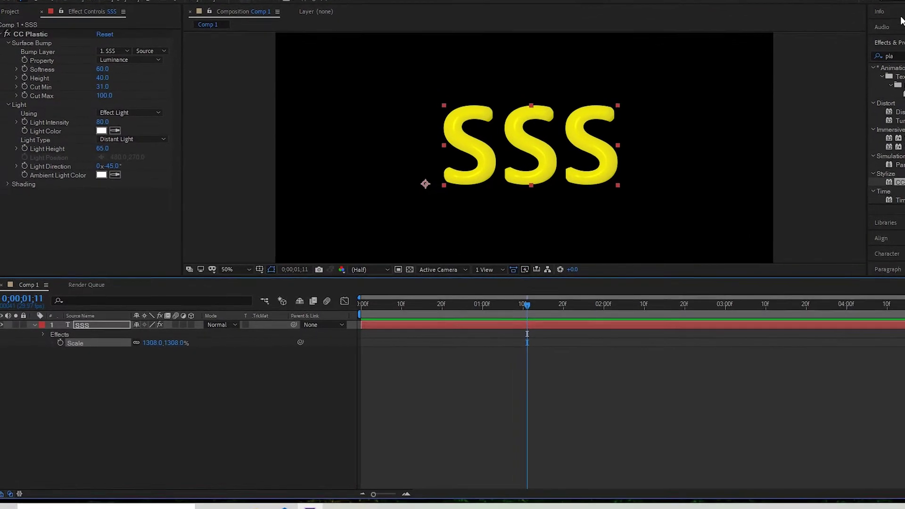
Enlarge SSS slightly and centre its anchor point in the layer content
scroll(793, 178, down, 1)
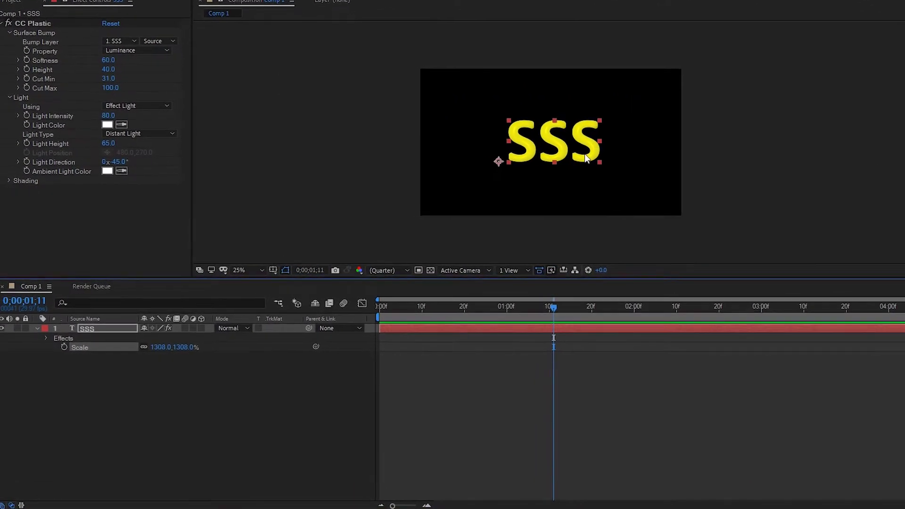
scroll(587, 153, up, 1)
drag(161, 346, 179, 351)
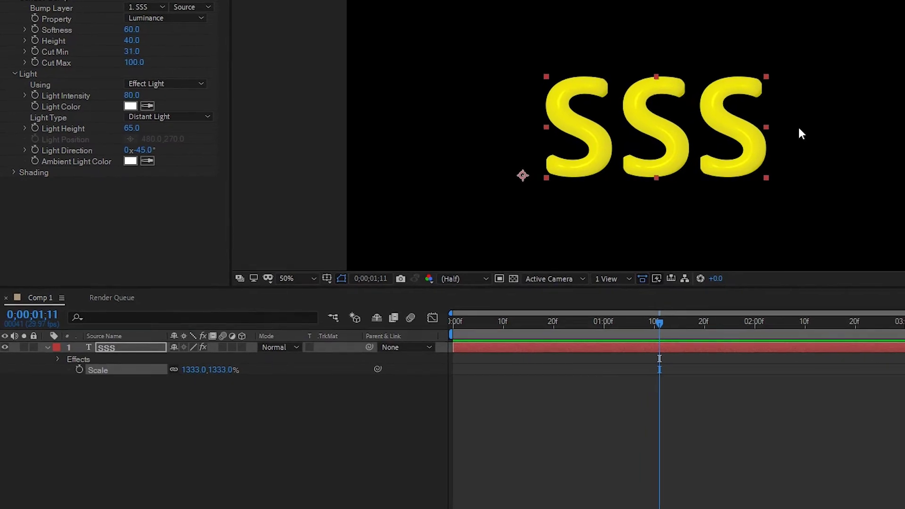
scroll(794, 125, down, 2)
right_click(151, 345)
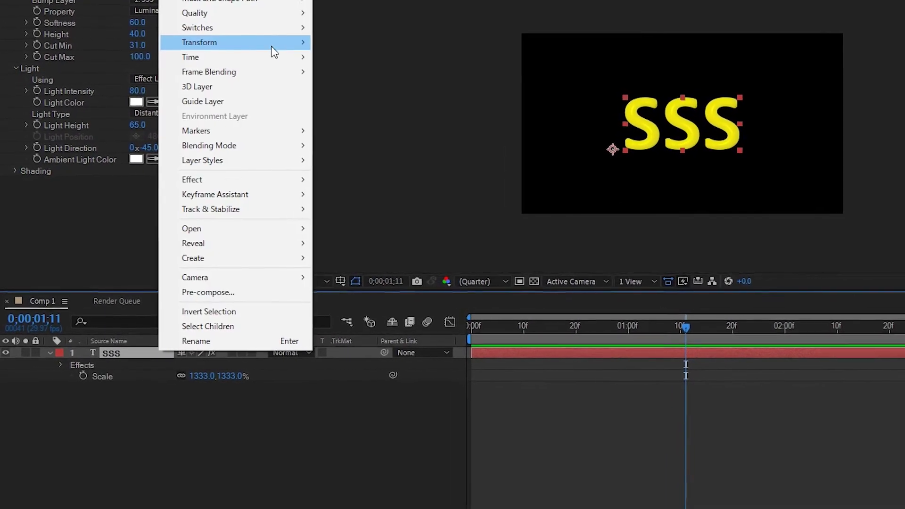
mouse_move(274, 39)
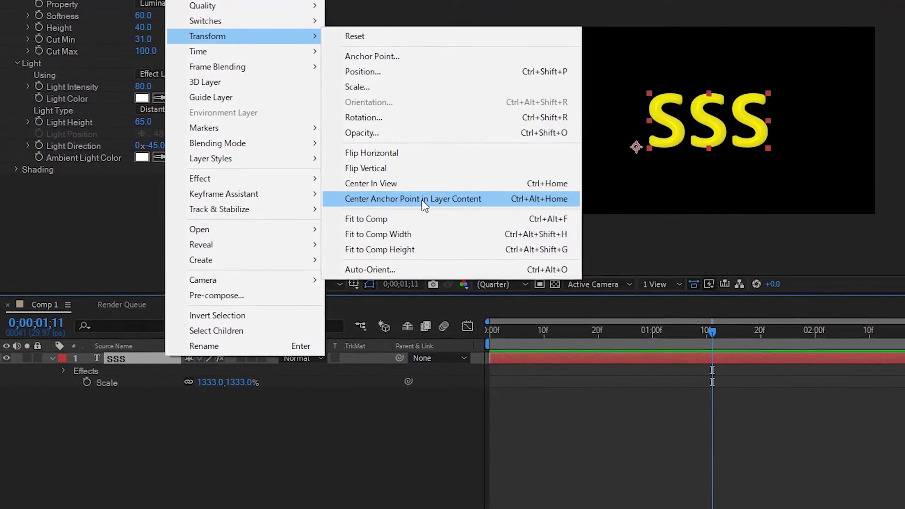
click(424, 199)
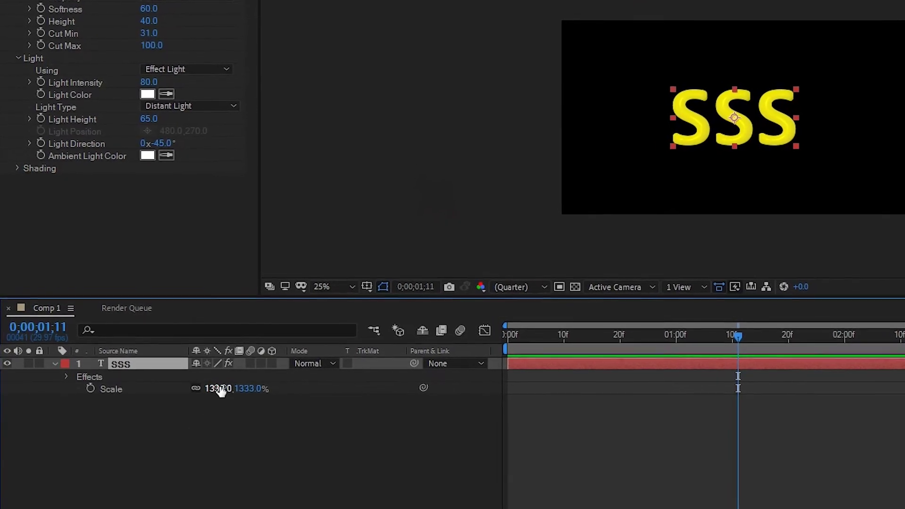
Scale SSS to 1446% and expand CC Plastic's Shading settings
drag(218, 386, 271, 387)
scroll(866, 157, down, 1)
scroll(874, 156, up, 1)
scroll(877, 157, up, 1)
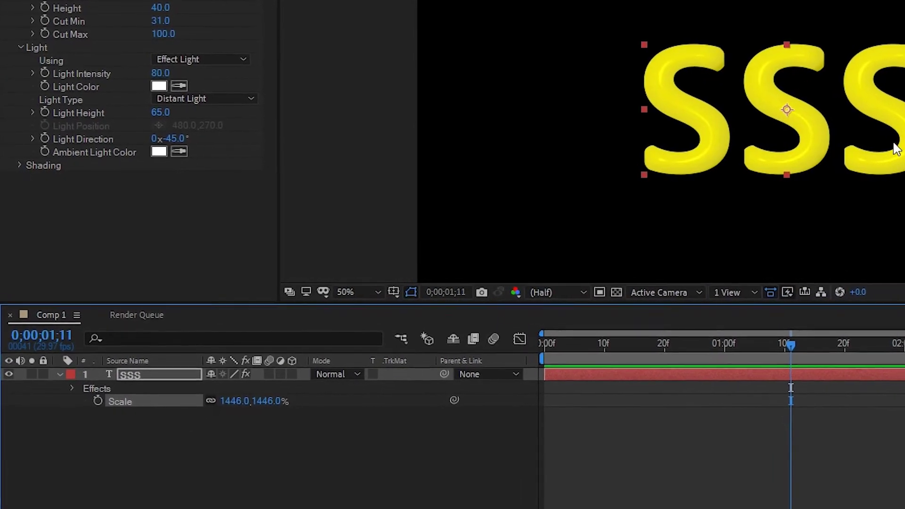
click(32, 174)
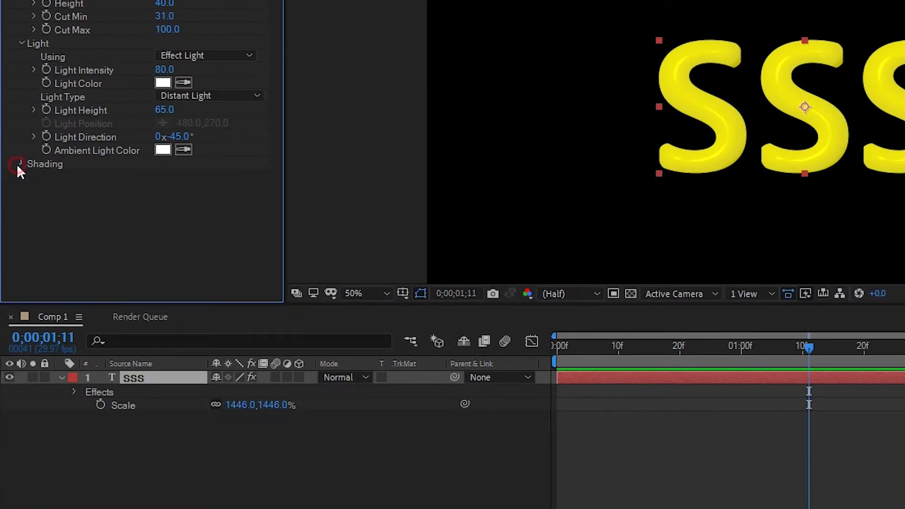
click(18, 164)
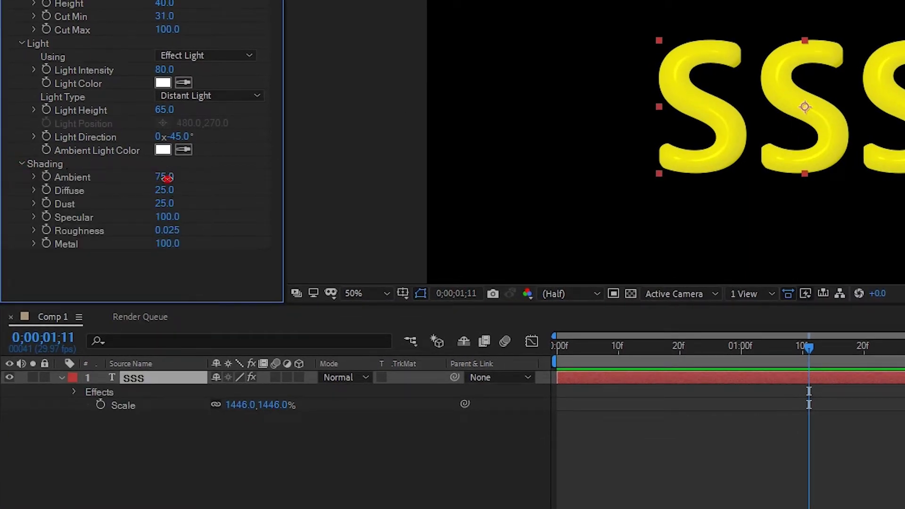
Adjust CC Plastic's shading toward Diffuse 18 and Dust 21, keeping Ambient unchanged
drag(165, 178, 155, 177)
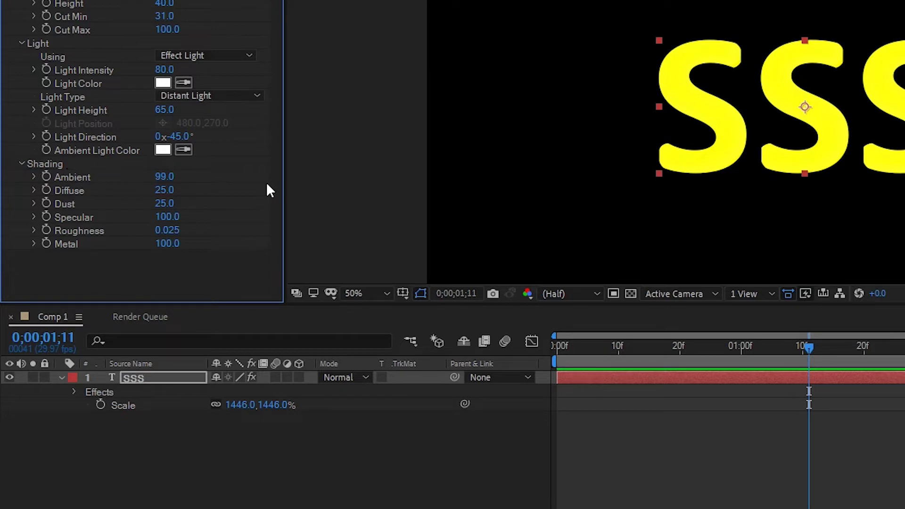
key(ctrl+z)
drag(169, 191, 153, 191)
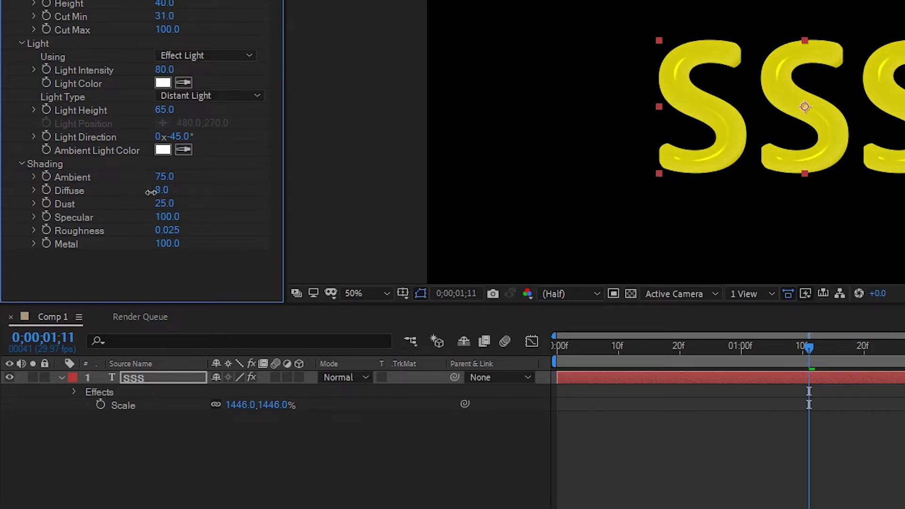
drag(153, 191, 166, 192)
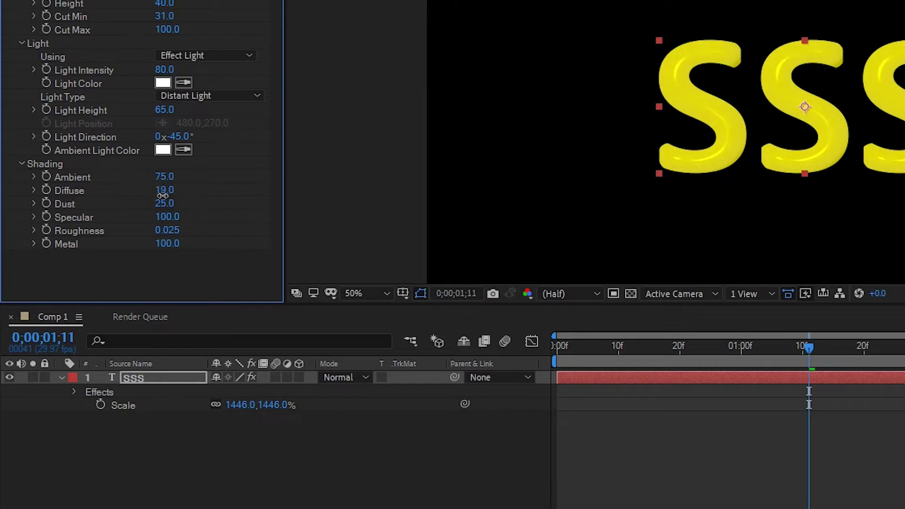
mouse_move(162, 207)
mouse_down()
mouse_move(188, 208)
mouse_move(160, 215)
mouse_up()
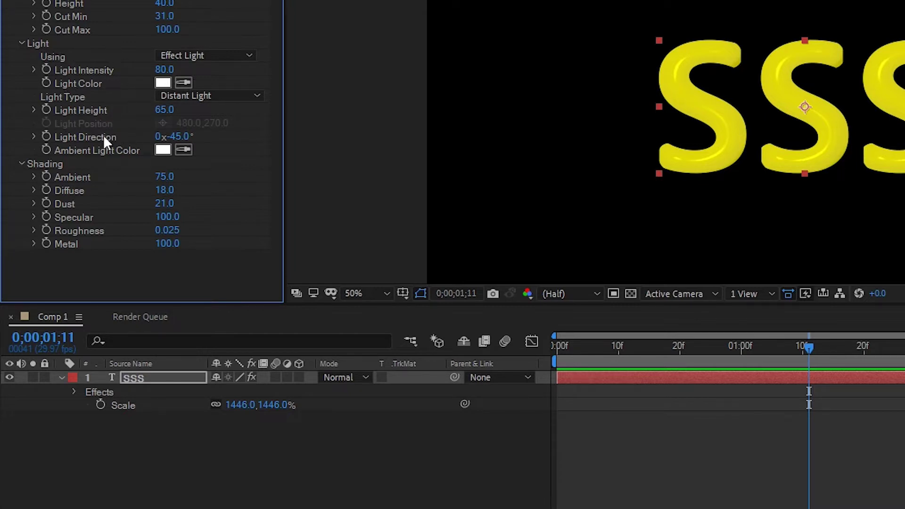
Rotate CC Plastic's Light Direction until it settles at -22°
mouse_move(194, 137)
mouse_down()
mouse_move(307, 160)
mouse_move(218, 150)
mouse_up()
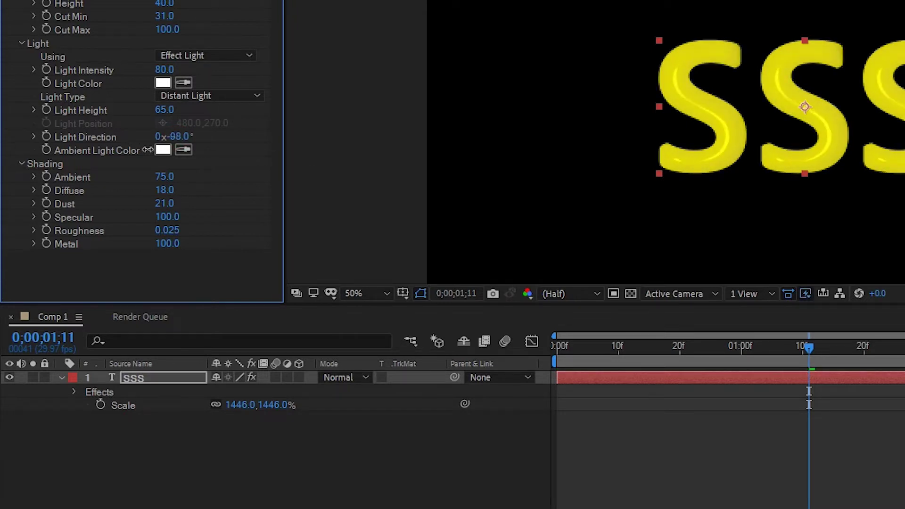
drag(246, 150, 213, 158)
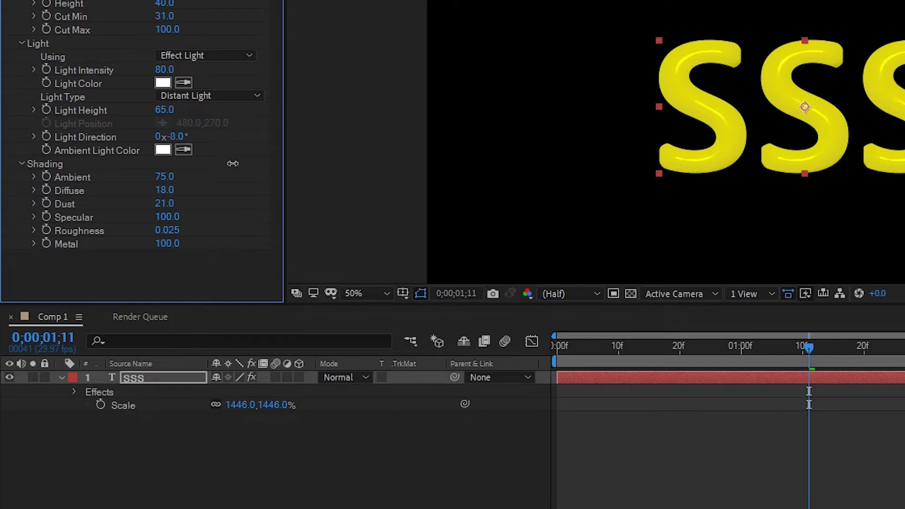
drag(229, 164, 224, 169)
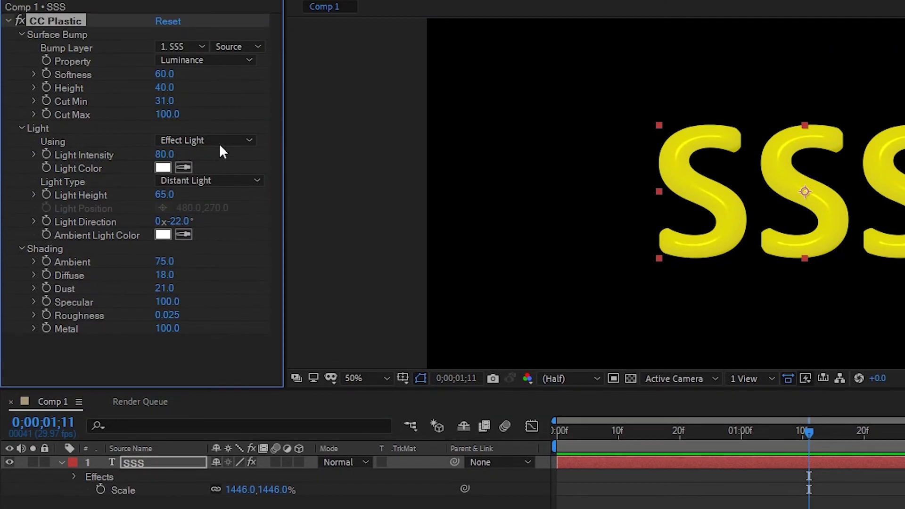
click(7, 21)
Duplicate CC Plastic and set the copy's Light Intensity to 100
click(70, 22)
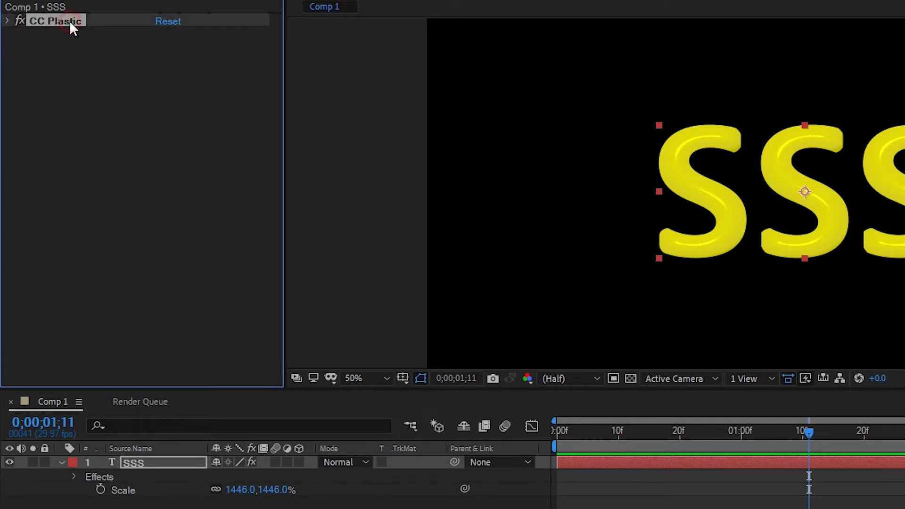
key(ctrl+d)
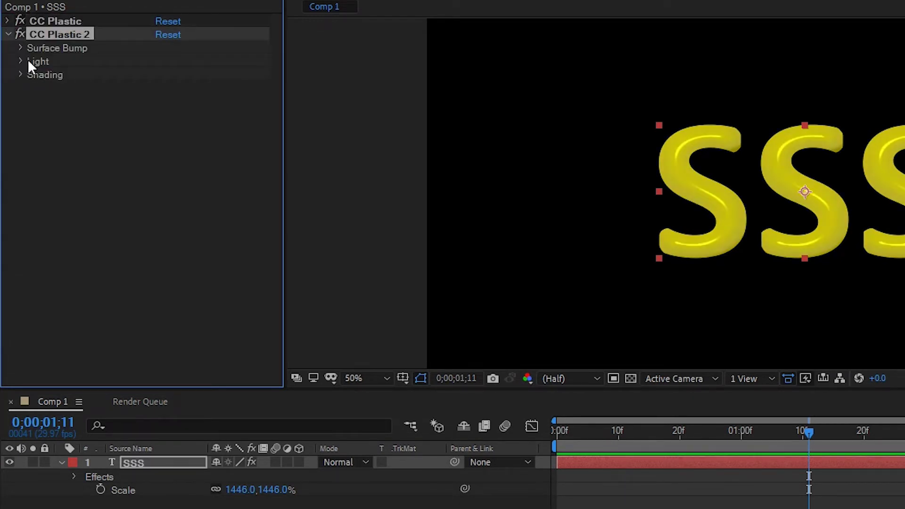
click(19, 48)
click(19, 48)
click(19, 61)
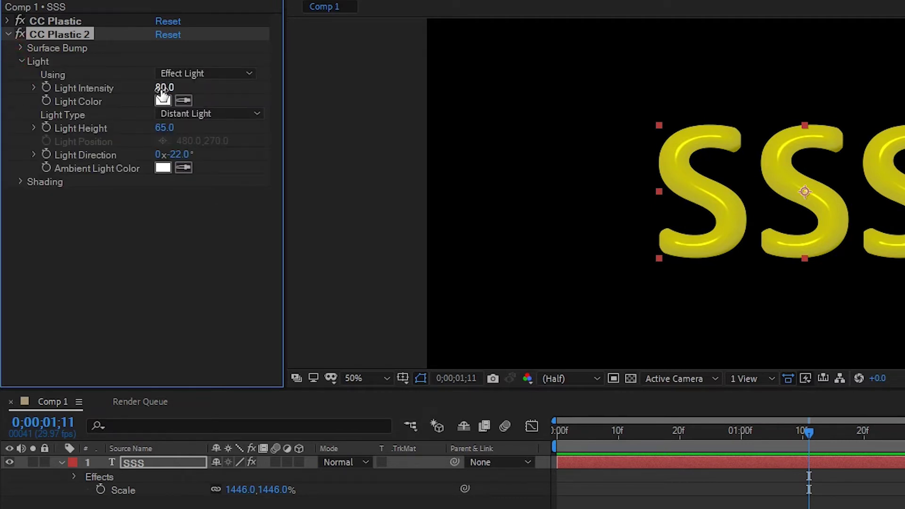
text(100)
key(Return)
Give CC Plastic 2 Dust 47, bump Softness 66.8 and Height 7
click(19, 182)
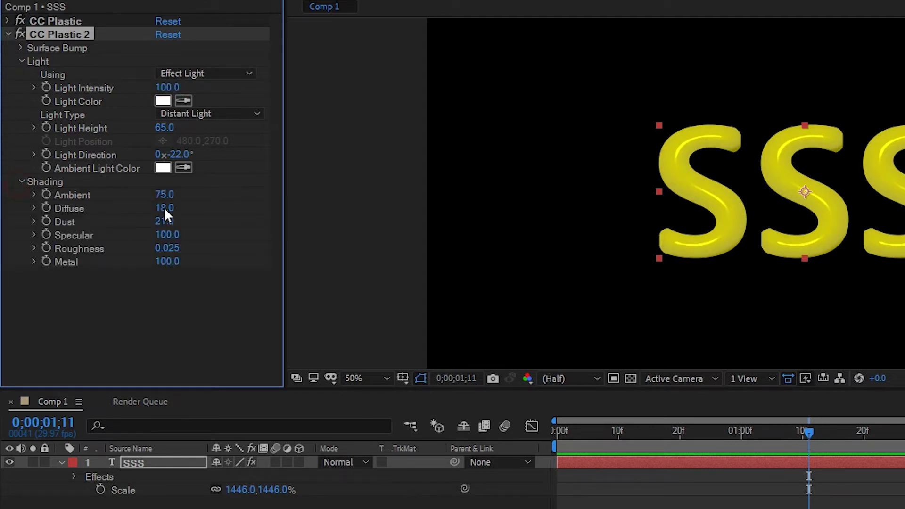
mouse_move(166, 224)
mouse_down()
mouse_move(191, 225)
mouse_move(171, 209)
mouse_move(175, 199)
mouse_up()
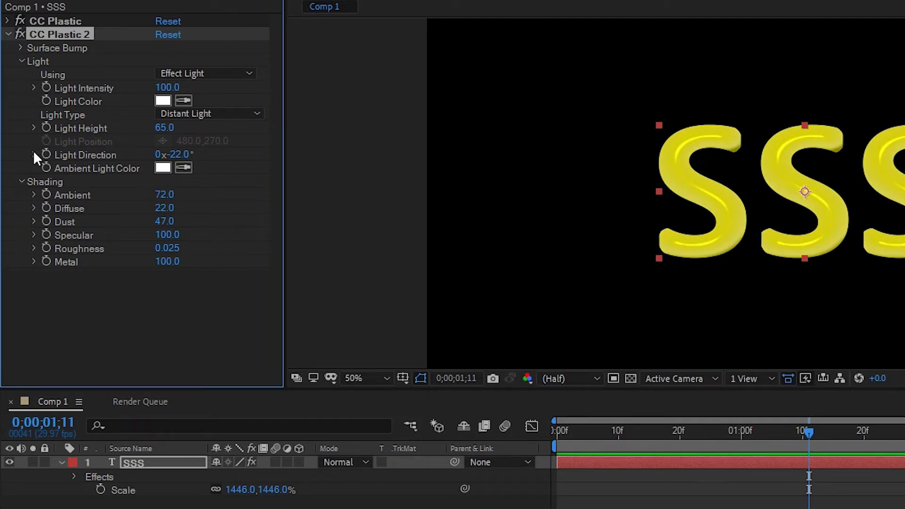
click(20, 48)
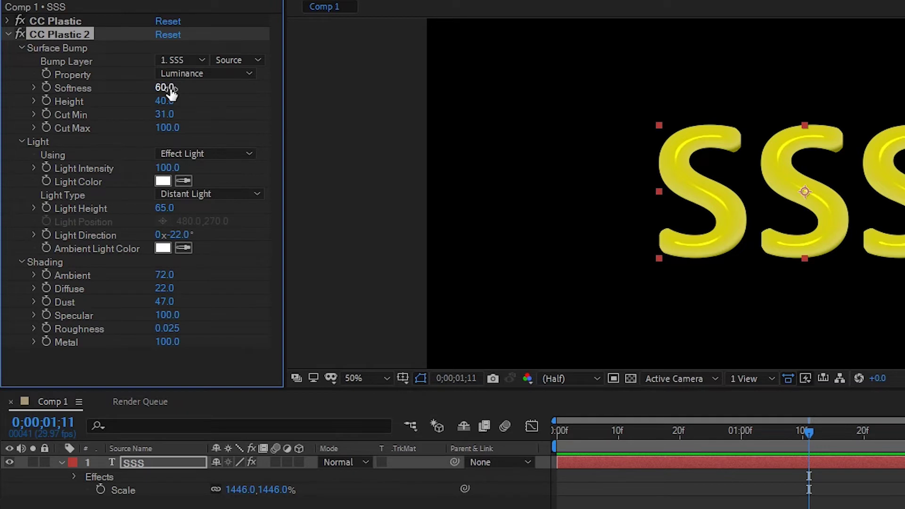
mouse_move(156, 88)
mouse_down()
mouse_move(200, 98)
mouse_move(152, 106)
mouse_up()
drag(150, 106, 147, 106)
click(49, 22)
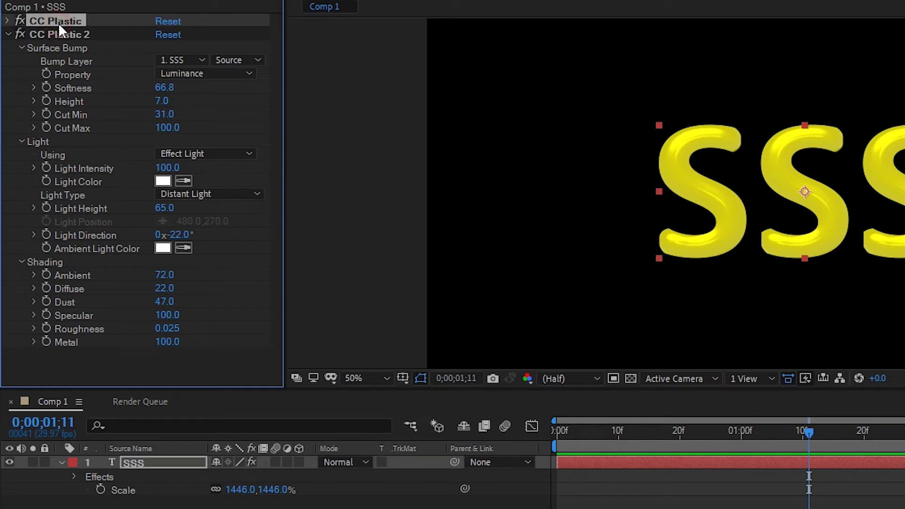
Set the first CC Plastic's bump Height to 17
click(7, 21)
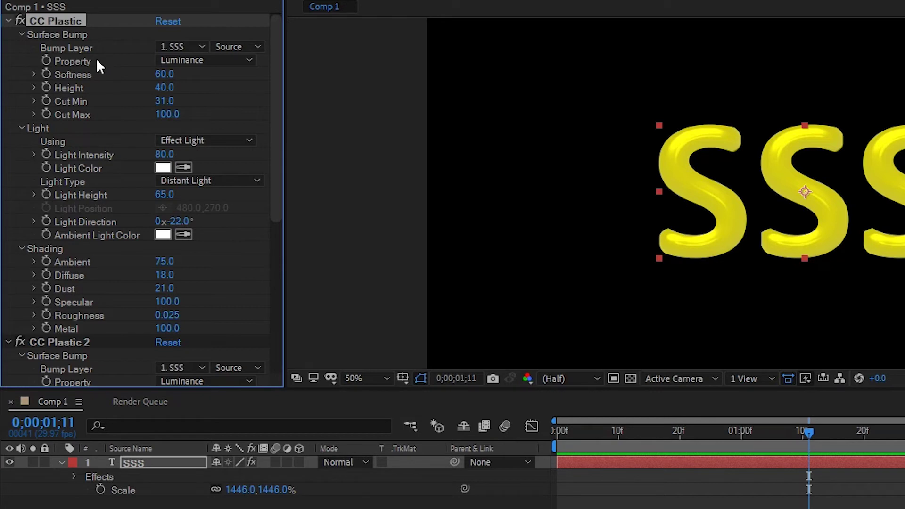
drag(166, 89, 141, 92)
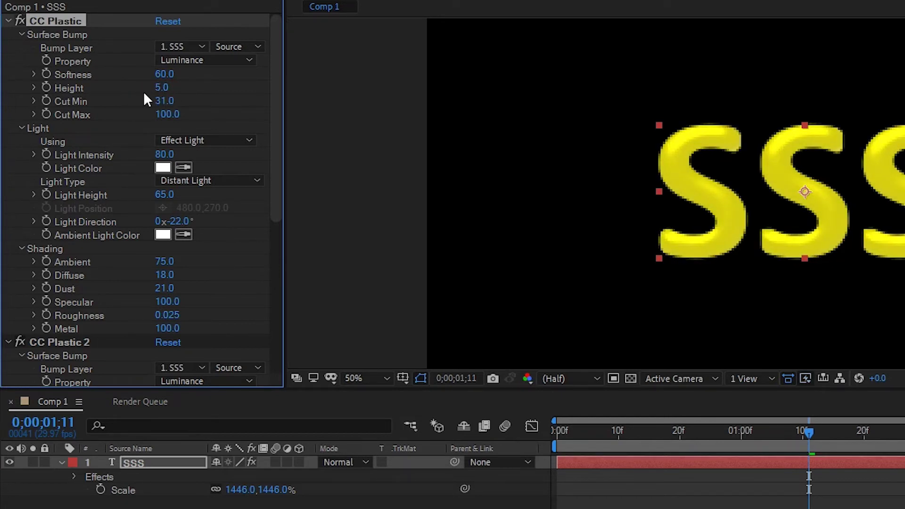
mouse_move(141, 92)
mouse_down()
mouse_move(164, 89)
mouse_move(154, 97)
mouse_up()
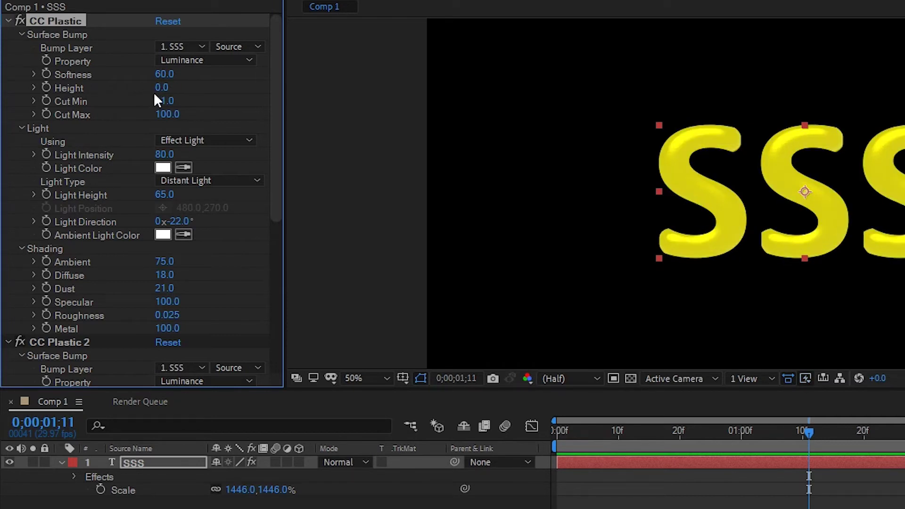
click(165, 88)
text(9)
key(Return)
drag(167, 87, 176, 88)
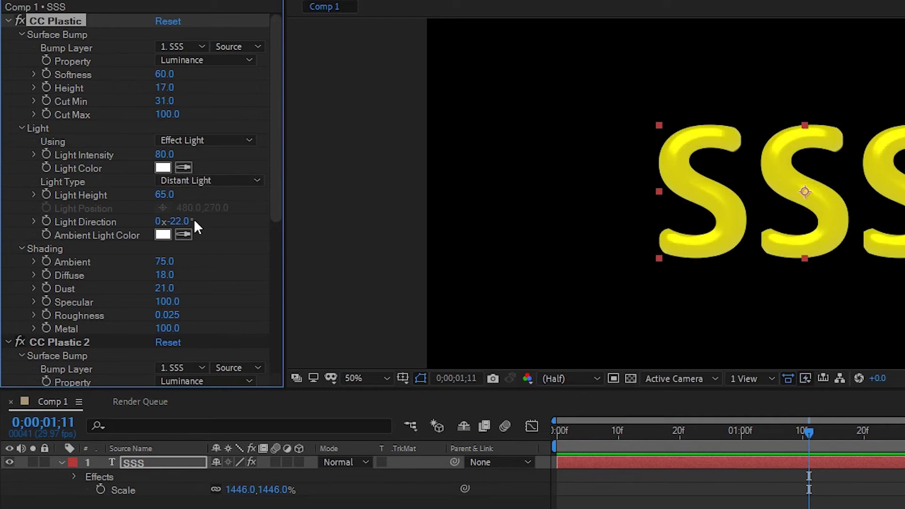
Turn the first CC Plastic's light to +23° and CC Plastic 2's to +11°
drag(188, 220, 210, 226)
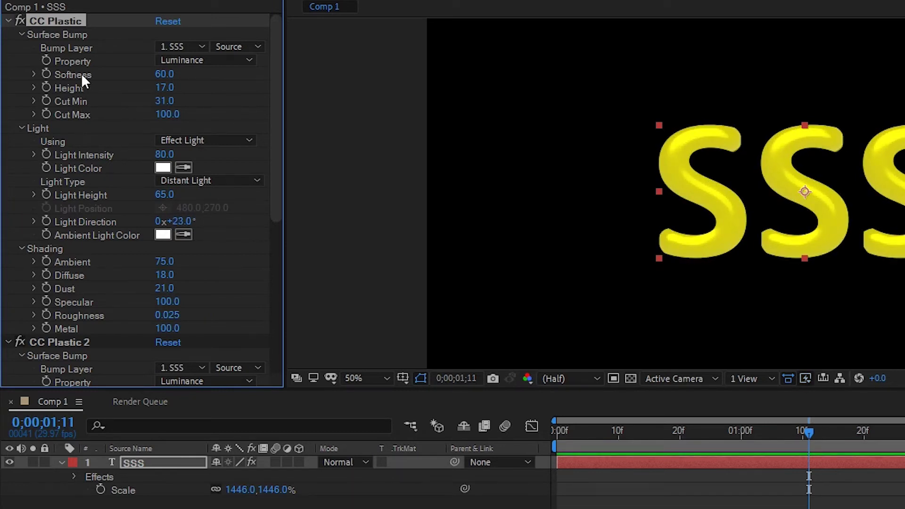
click(7, 20)
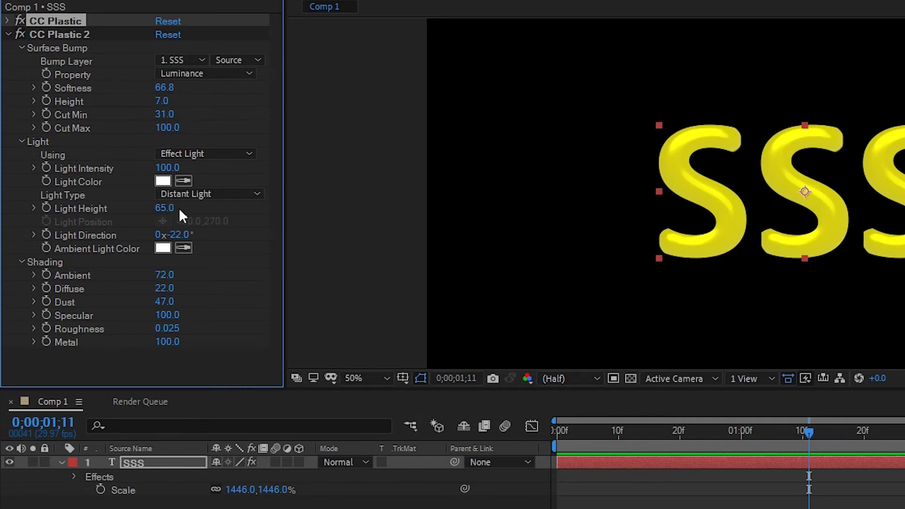
mouse_move(184, 235)
mouse_down()
mouse_move(173, 239)
mouse_move(210, 246)
mouse_up()
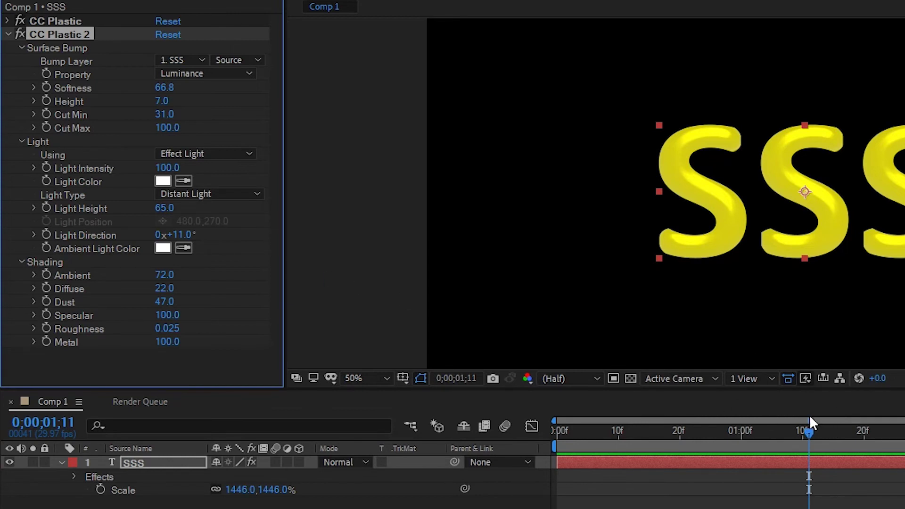
drag(809, 430, 595, 432)
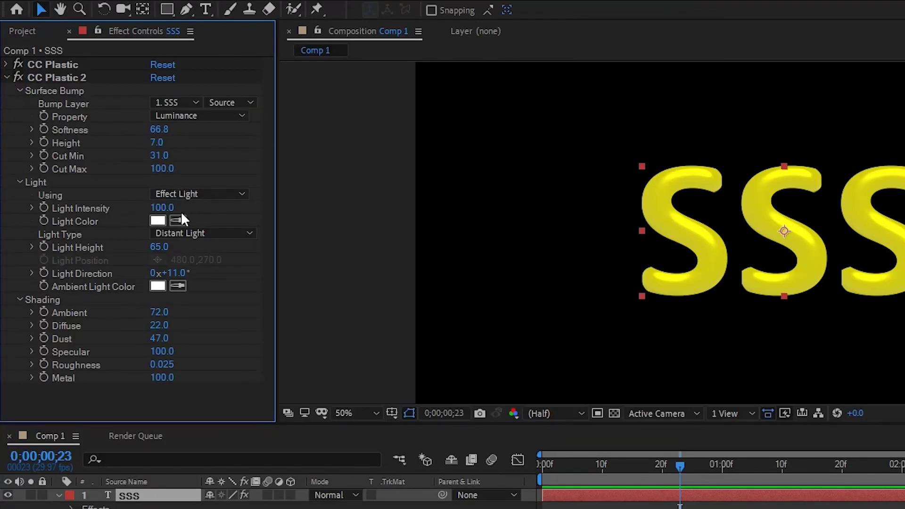
Collapse and re-expand CC Plastic 2, then move the playhead to 0;00;00;00
drag(186, 214, 227, 202)
click(6, 77)
click(607, 284)
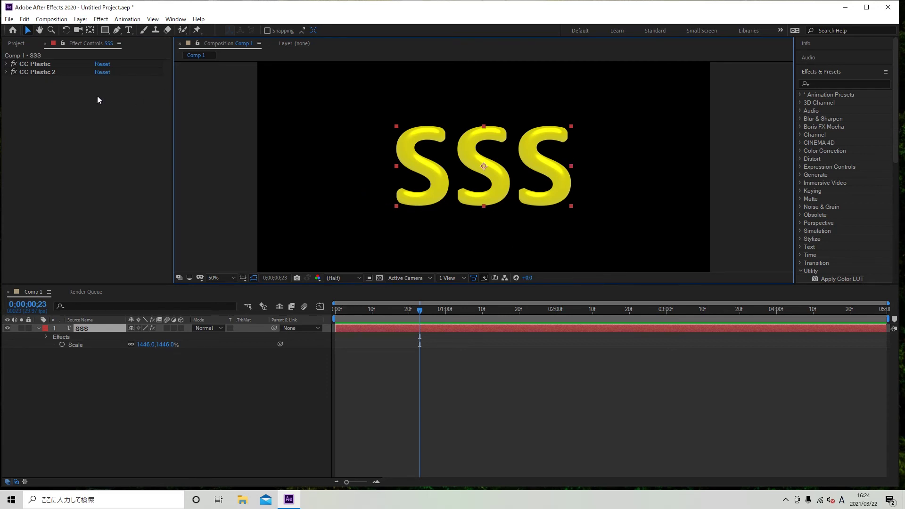
click(8, 71)
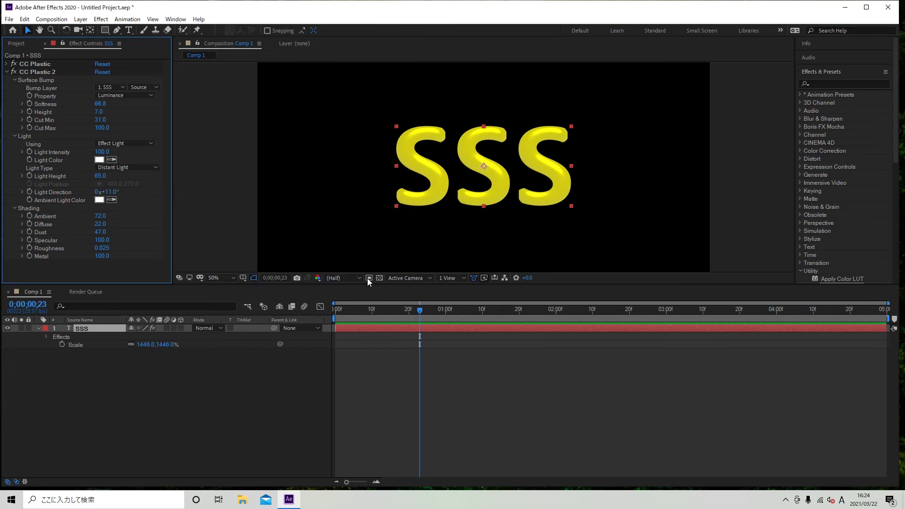
drag(419, 310, 334, 309)
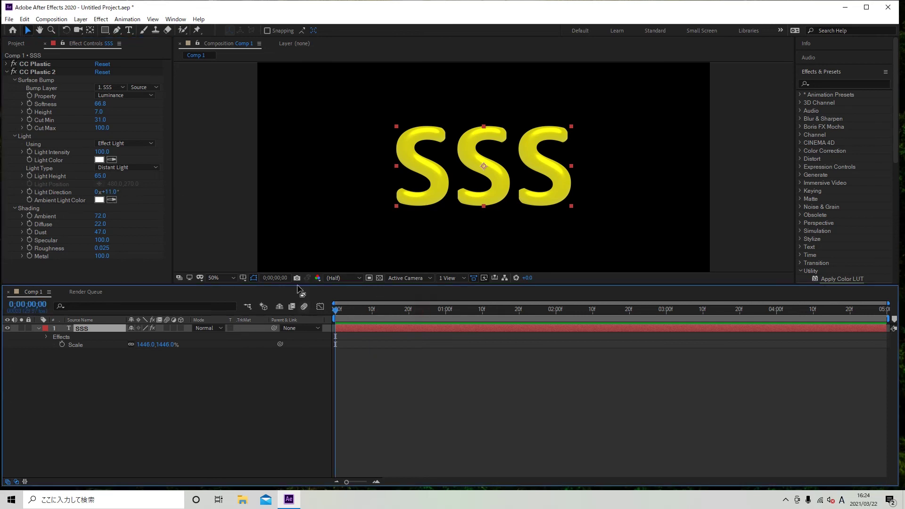
Drive CC Plastic 2's Light Direction with the expression time*100 and scrub to preview
alt+click(29, 193)
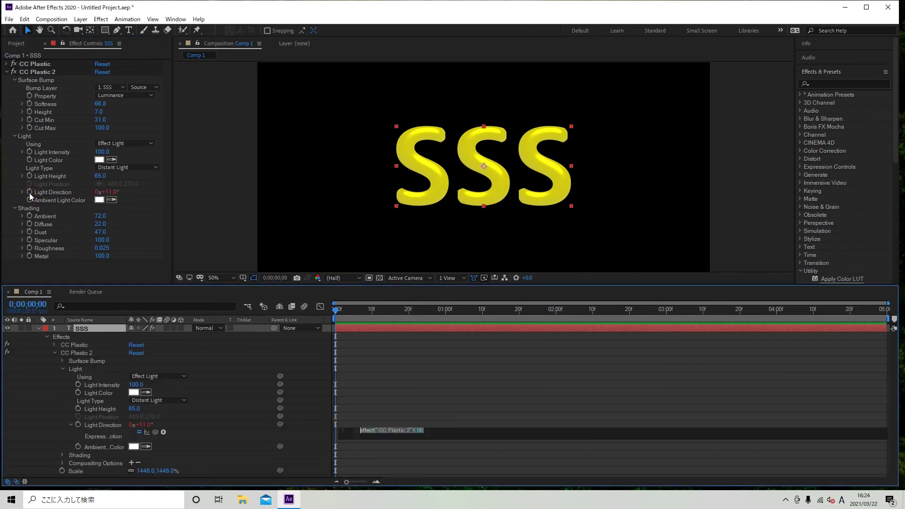
text(time*100)
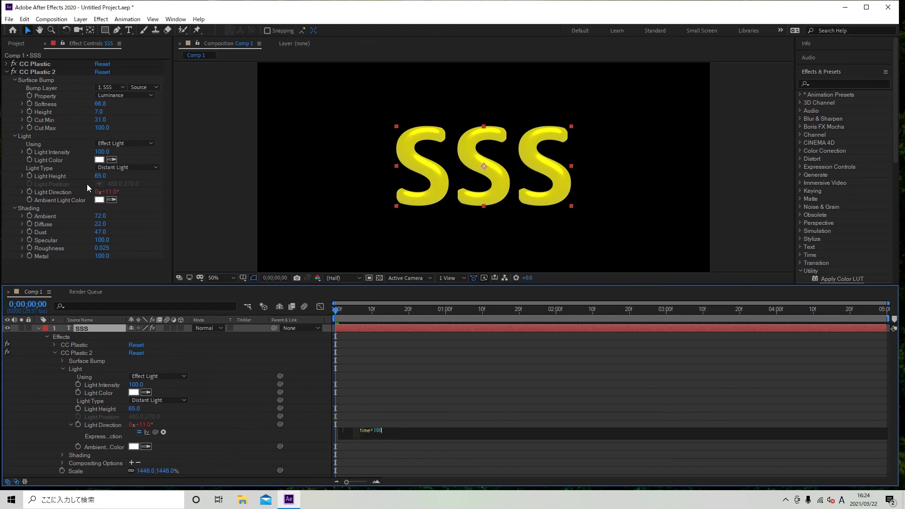
click(343, 321)
drag(343, 321, 734, 316)
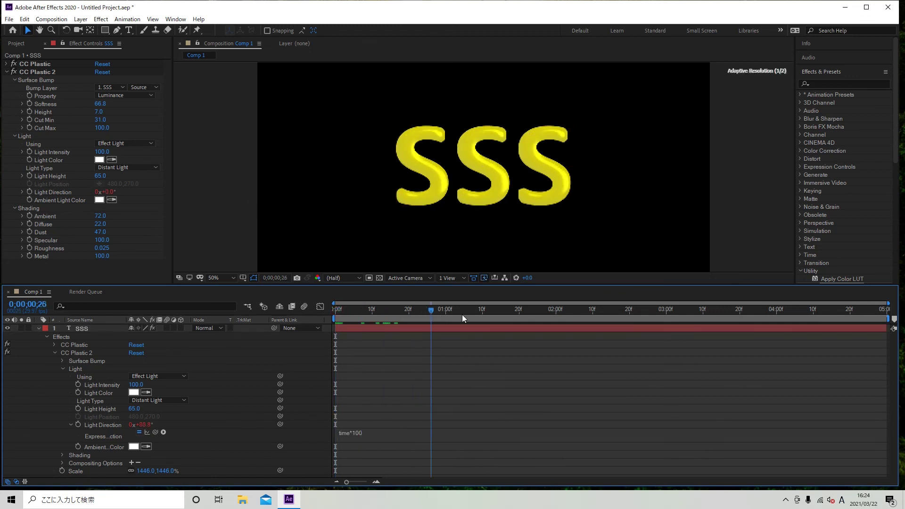
drag(734, 314, 296, 318)
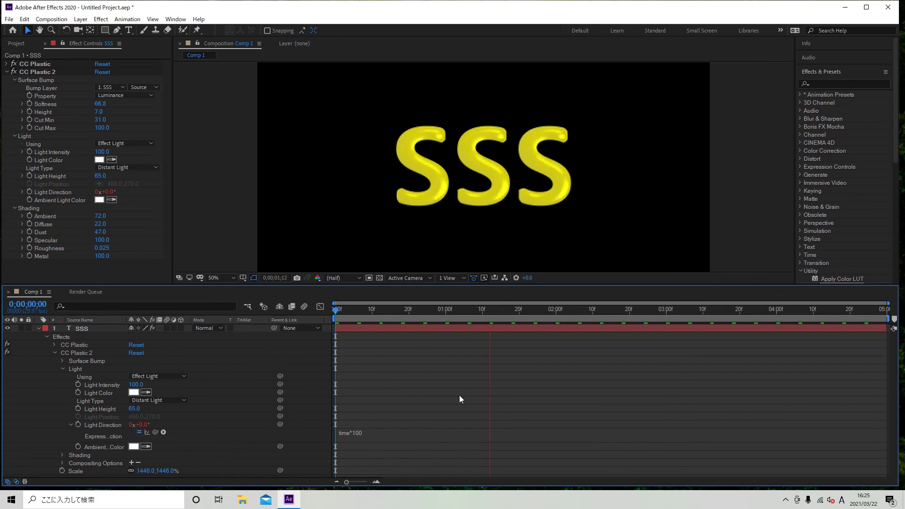